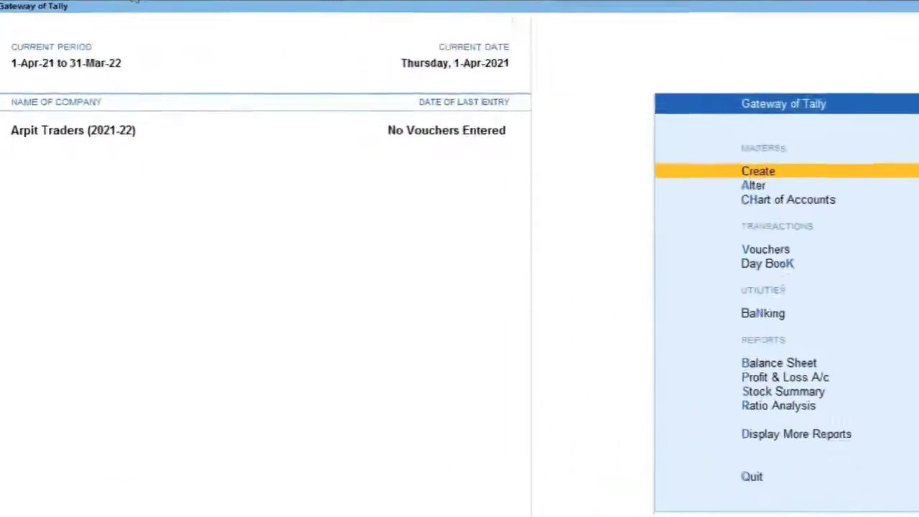
left_click(134, 1)
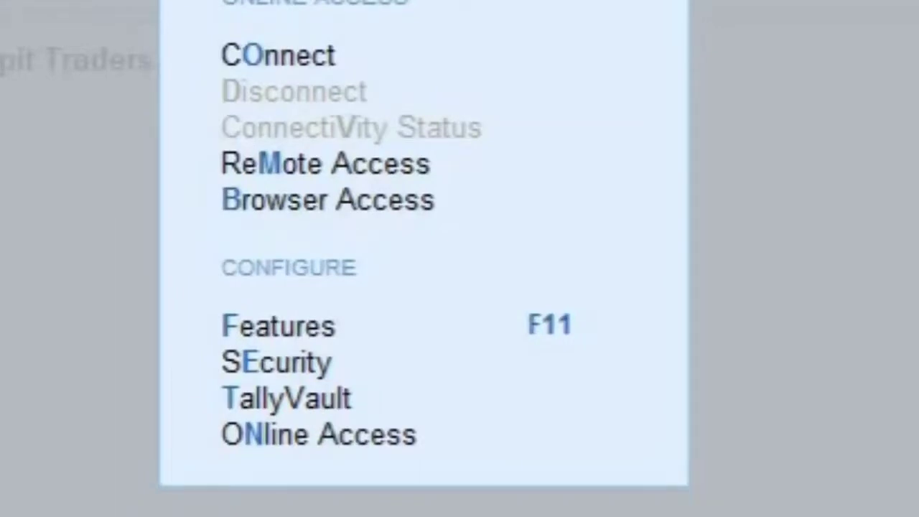
key("Down")
key("Down")
key("Down")
key("Down")
key("Down")
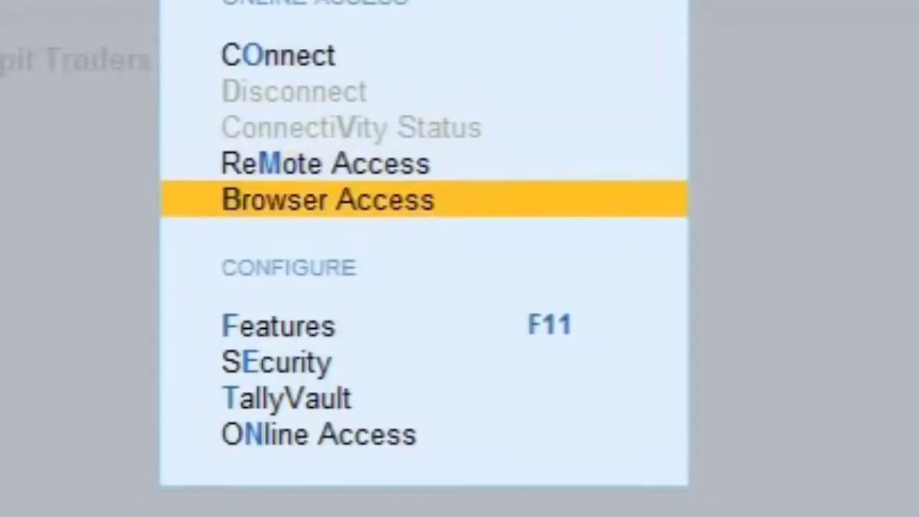
key("Up")
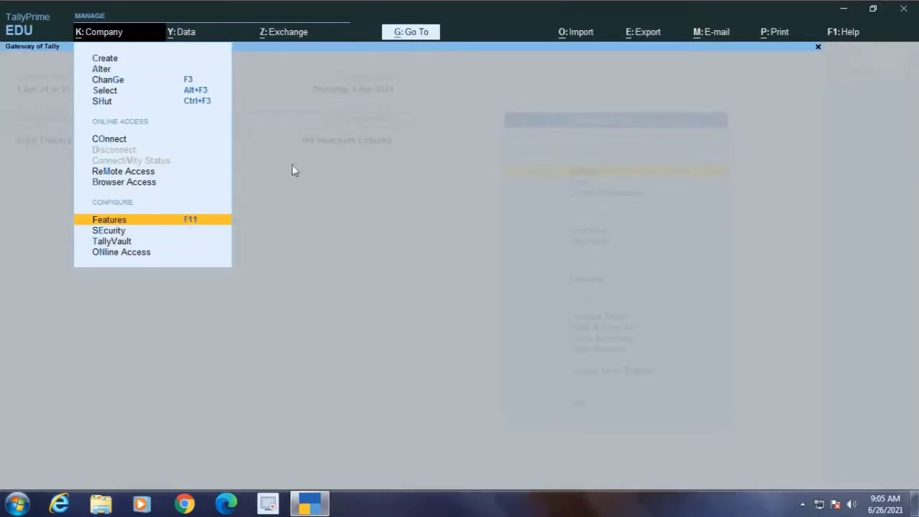
key("Return")
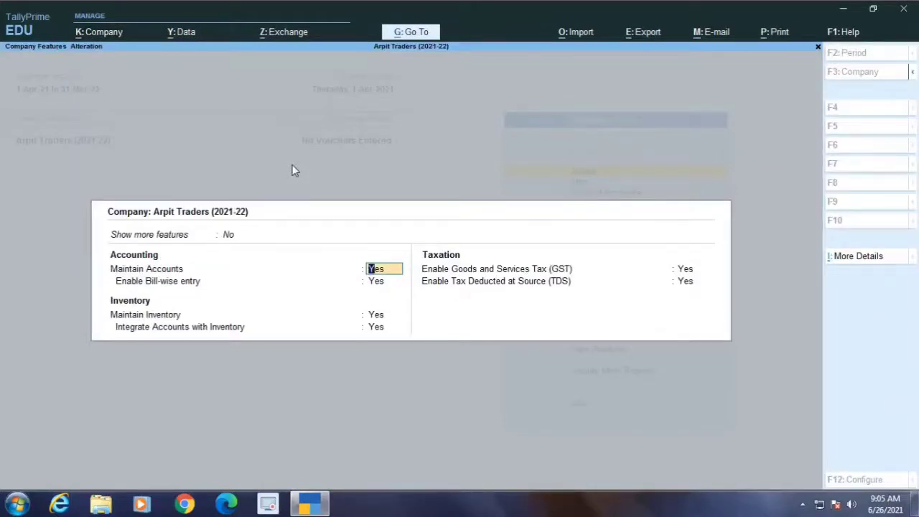
key("Escape")
key("y")
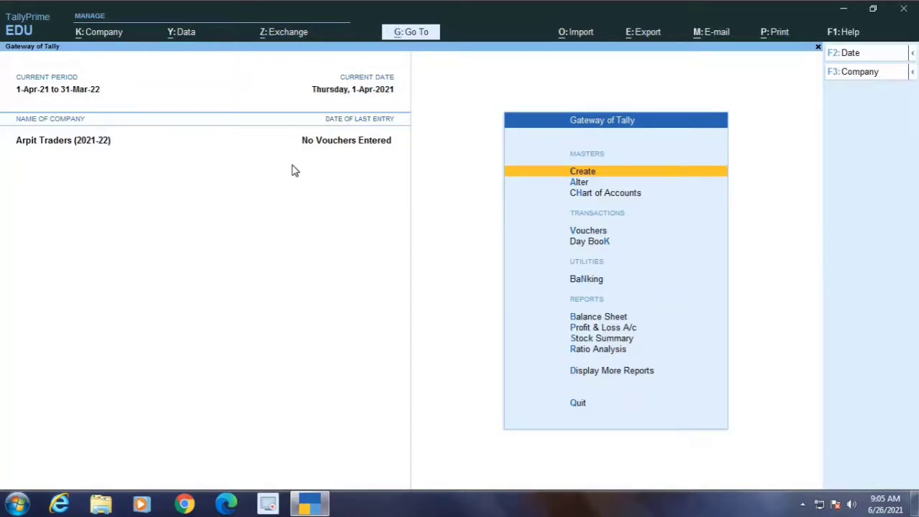
Open the company features, keep the accounting and inventory options at Yes, and open the GST details with GST enabled.
key("F11")
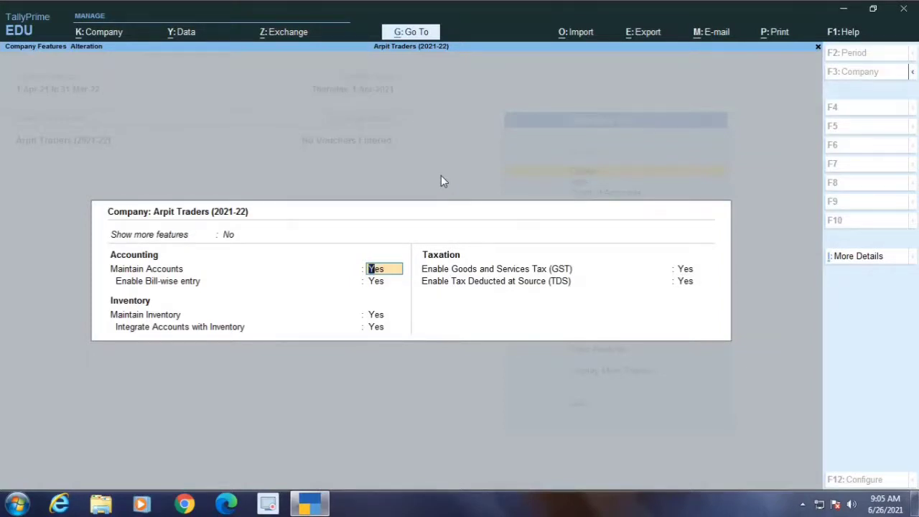
key("Return")
key("Return")
key("Return")
key("Return")
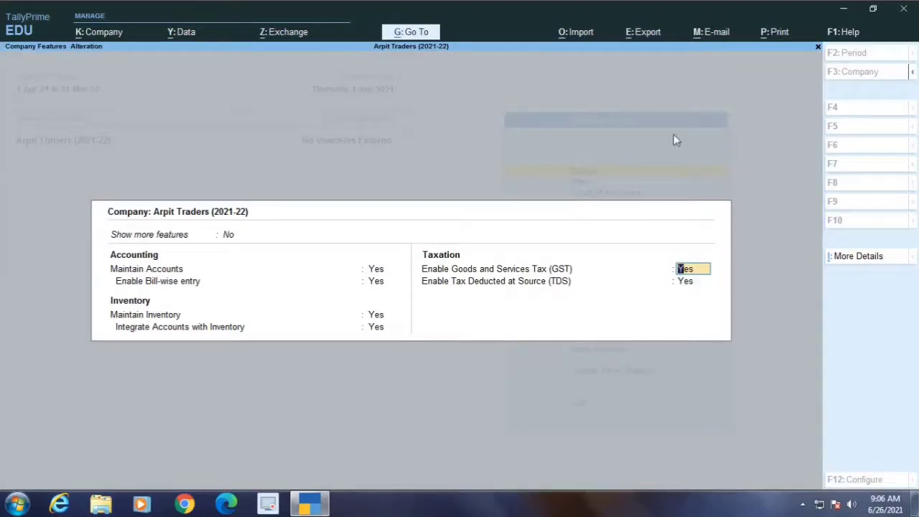
key("Return")
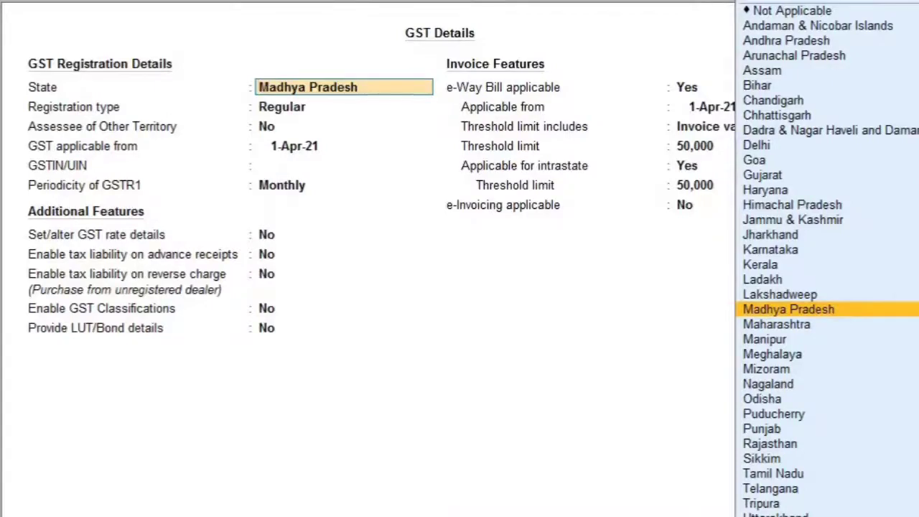
Set the GST registration to Madhya Pradesh, Regular, not an assessee of other territory, applicable from 1-Apr-21.
key("Return")
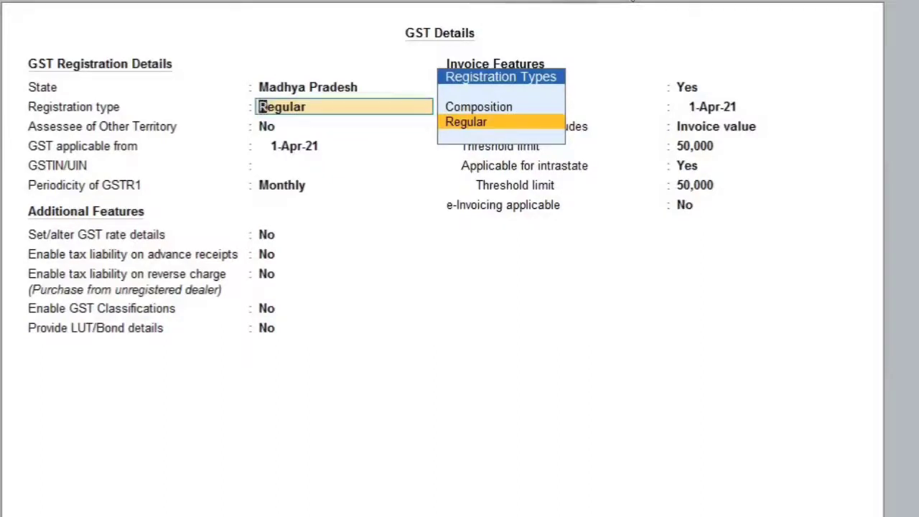
key("Return")
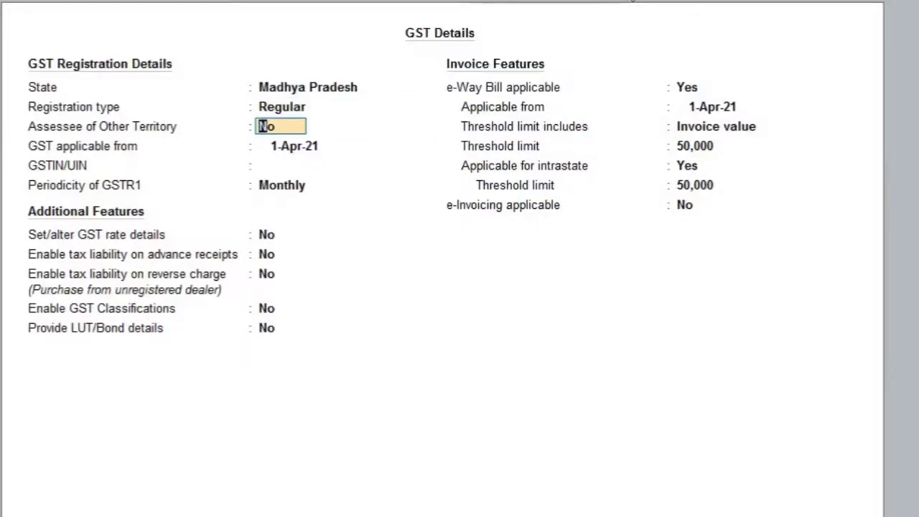
key("Return")
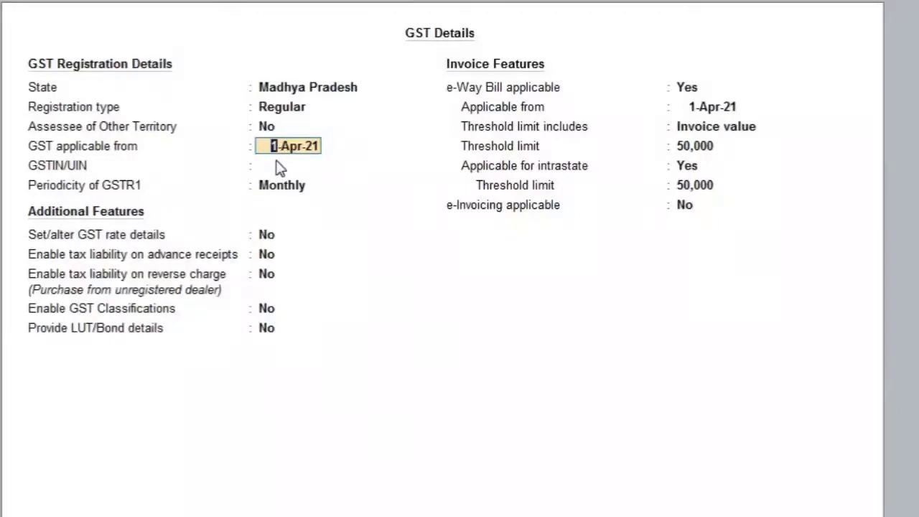
key("Return")
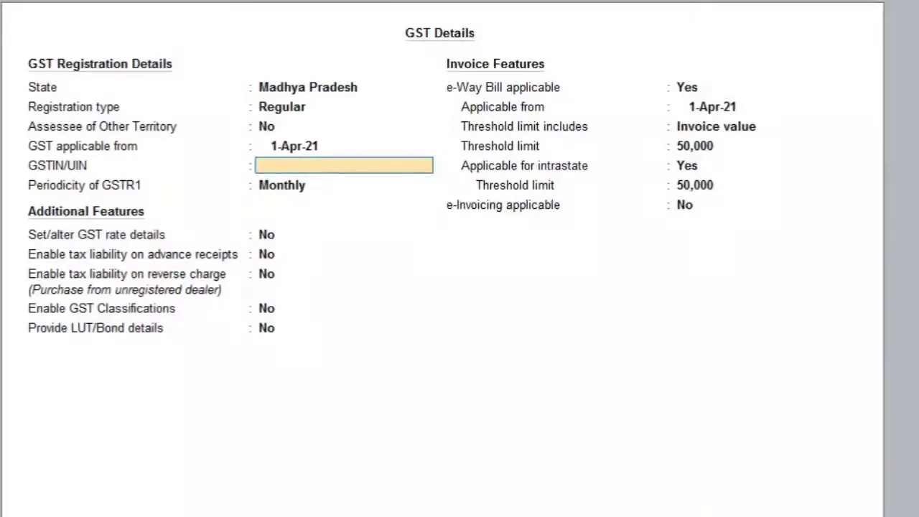
Enter the company's GSTIN/UIN and set the periodicity of GSTR1 to Monthly.
type("23JUHYG")
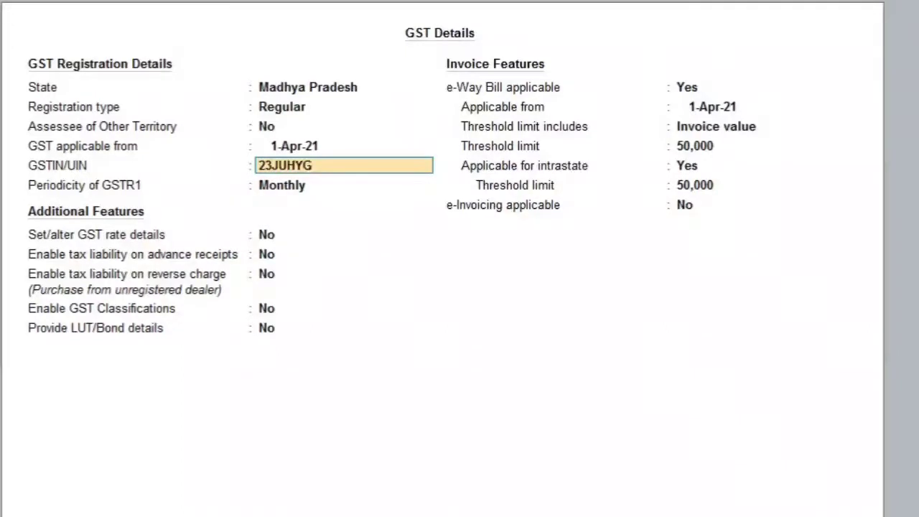
type("1254L1Z4")
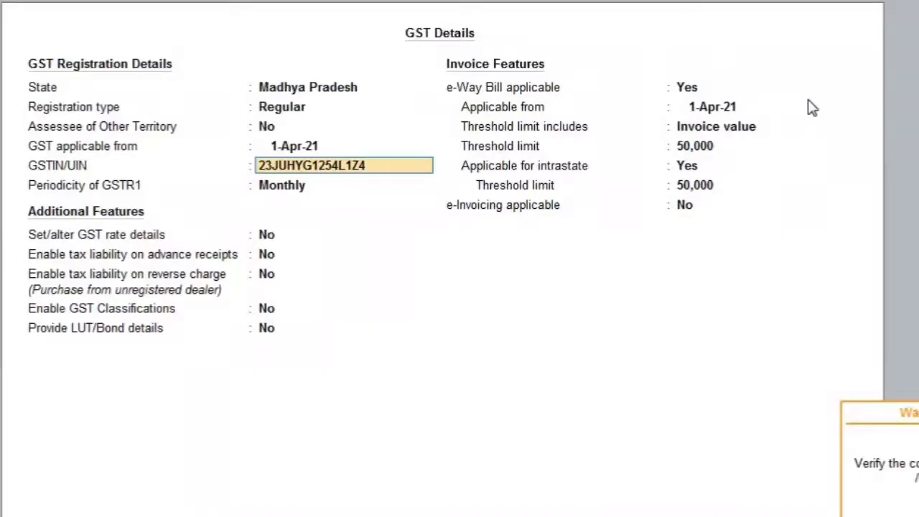
key("Return")
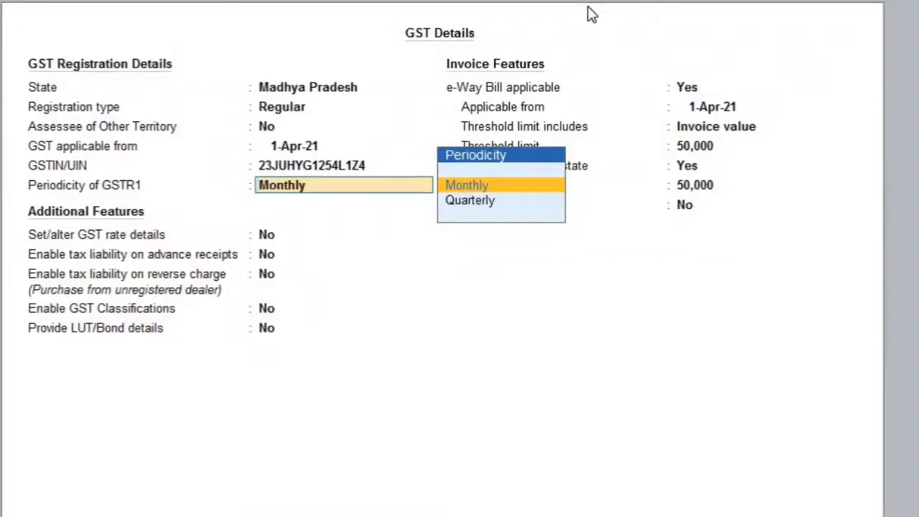
key("Return")
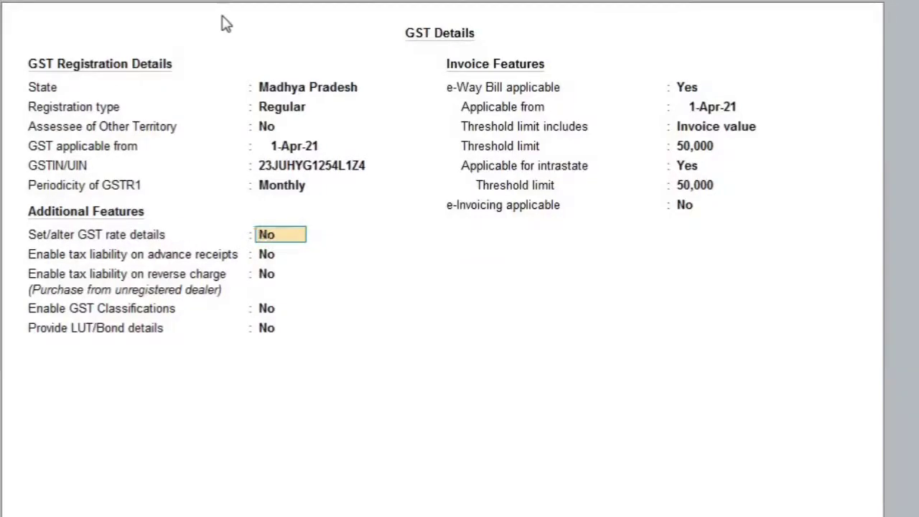
Keep all additional GST features at No, from GST rate details through LUT/Bond details.
key("Return")
key("Return")
key("Return")
key("Return")
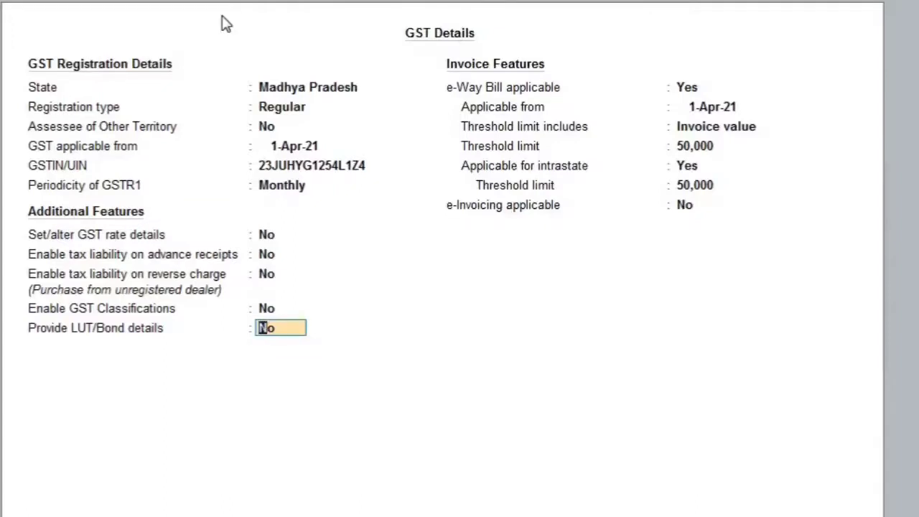
key("Return")
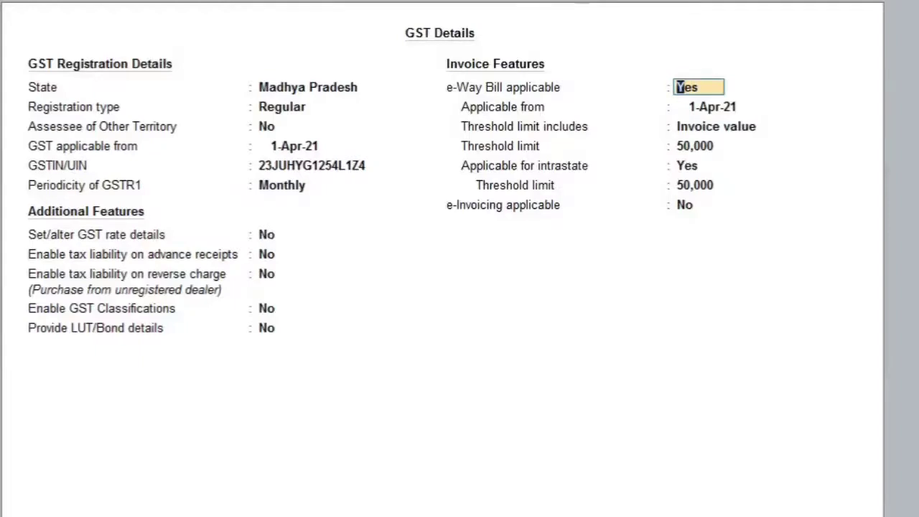
Make e-Way Bill applicable from 1-Apr-21 with the threshold limit based on invoice value.
key("Return")
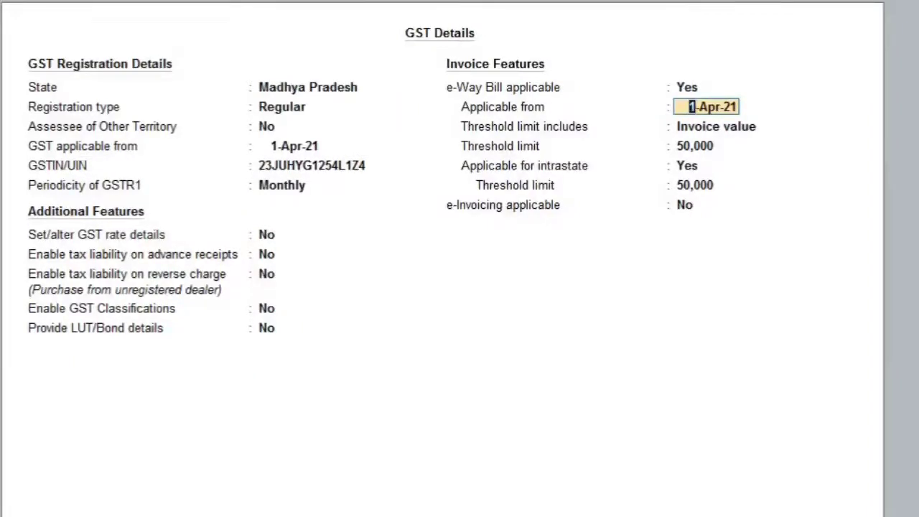
key("Return")
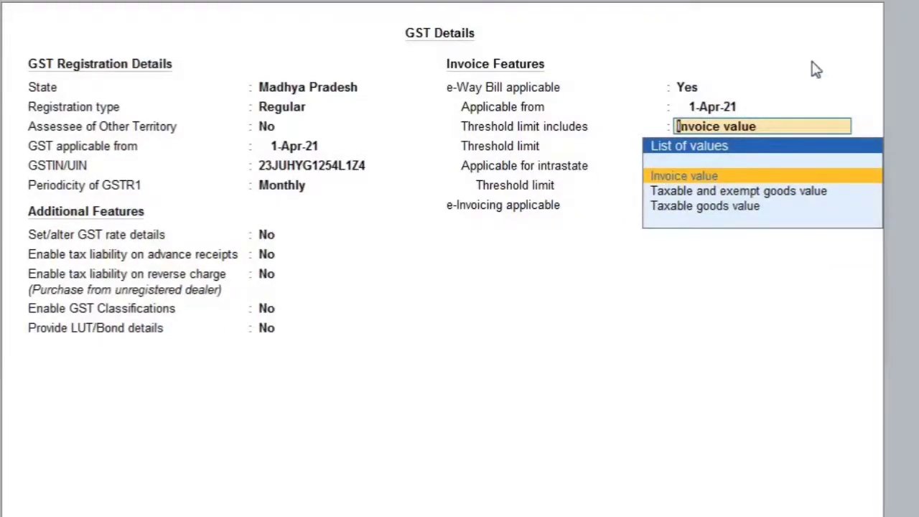
key("Down")
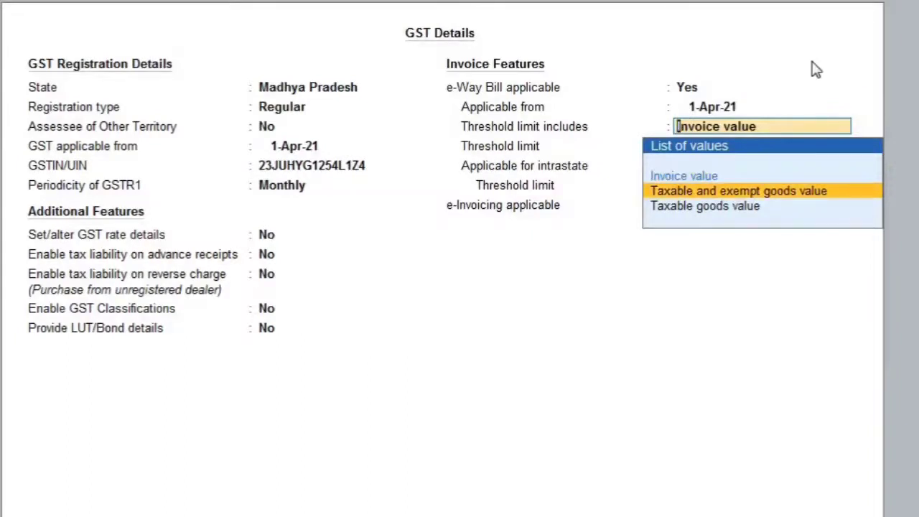
key("Down")
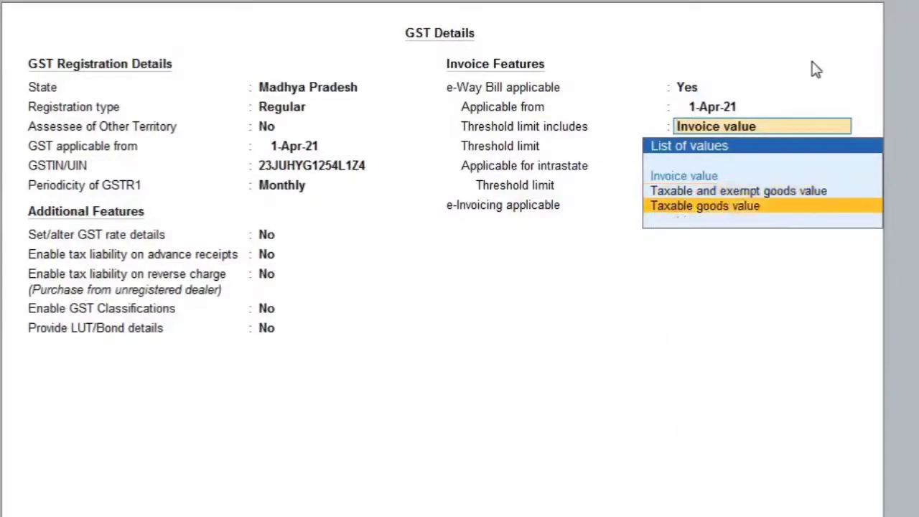
key("Up")
key("Up")
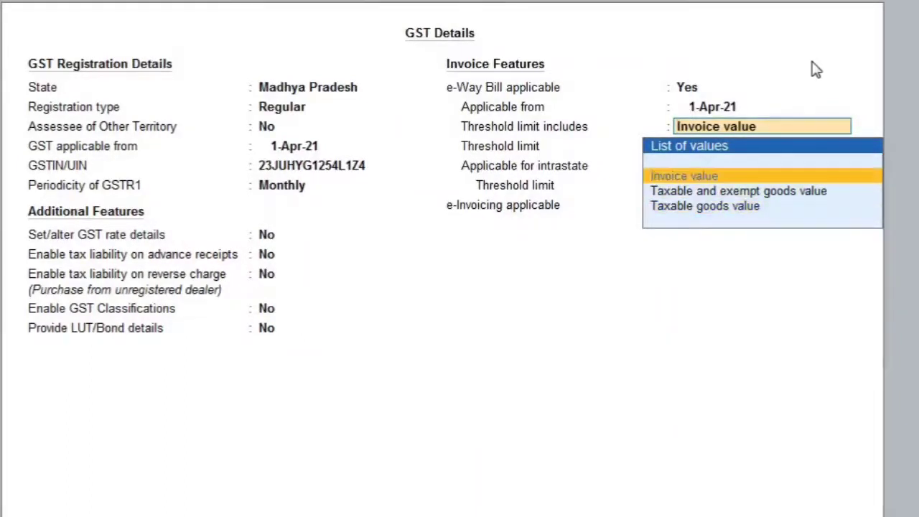
key("Return")
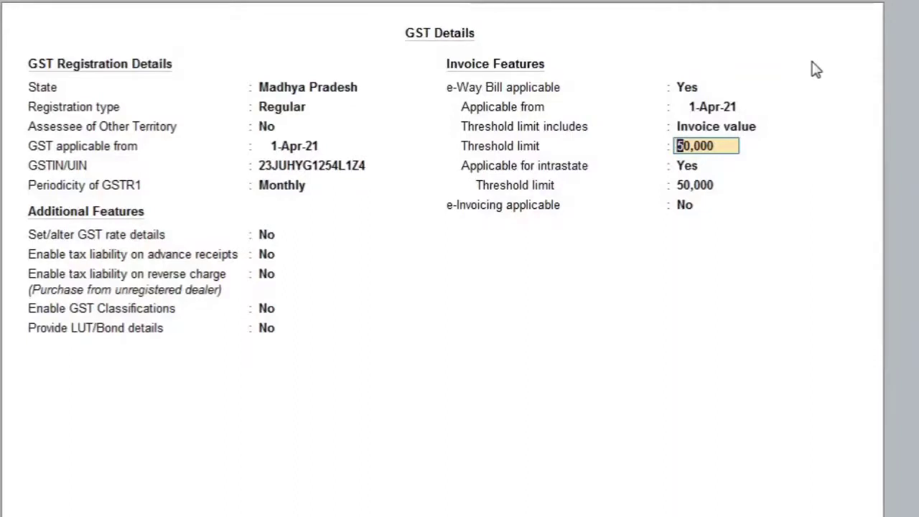
Set the e-Way Bill threshold and the intrastate threshold to 50,000, keep e-Invoicing at No, and accept the GST details.
key("Return")
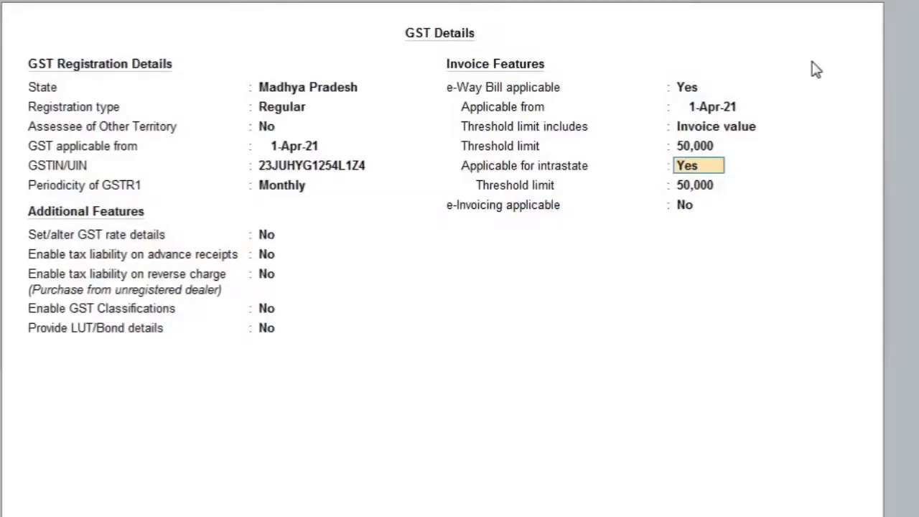
key("Return")
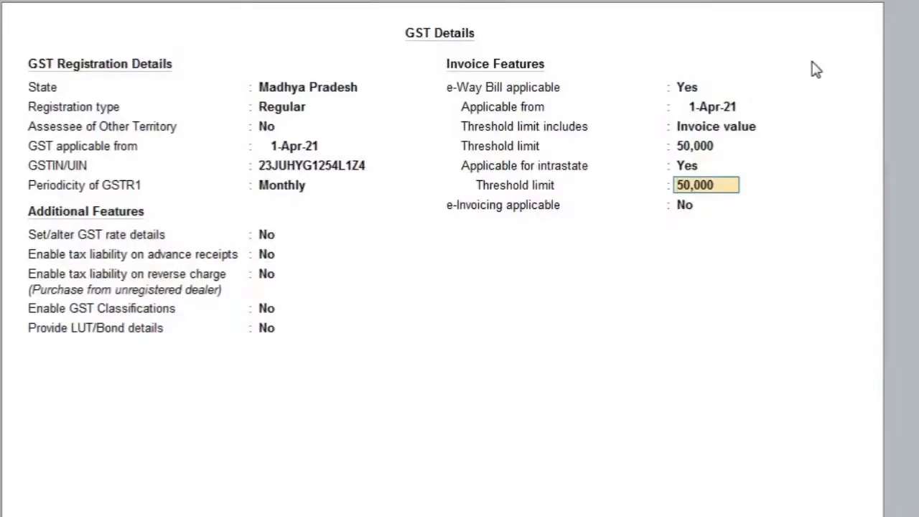
key("Return")
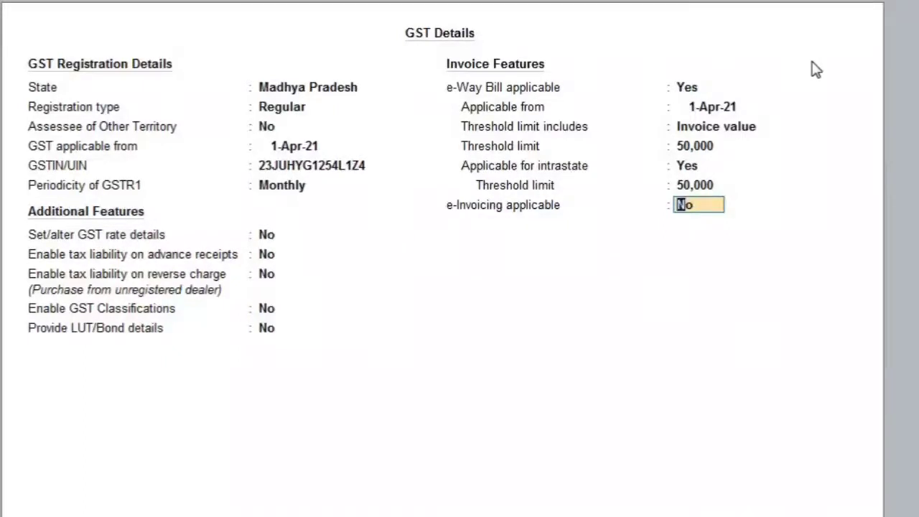
key("Return")
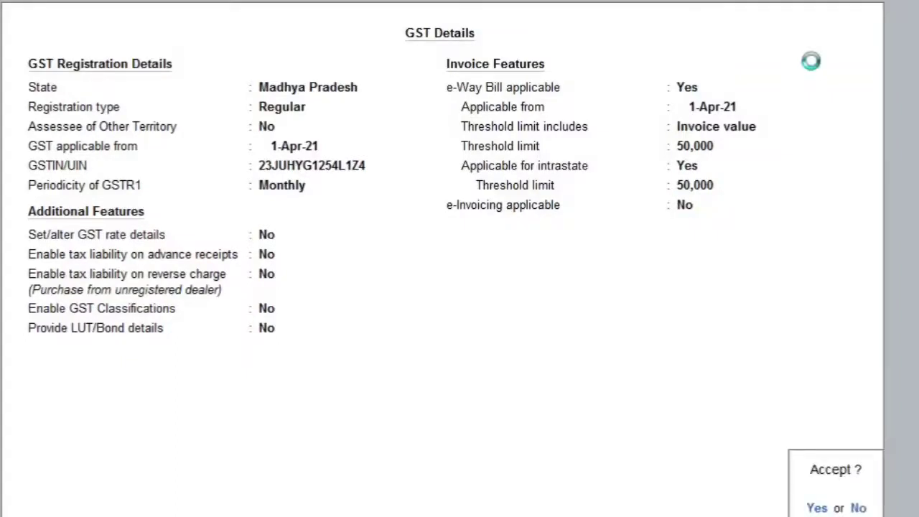
key("y")
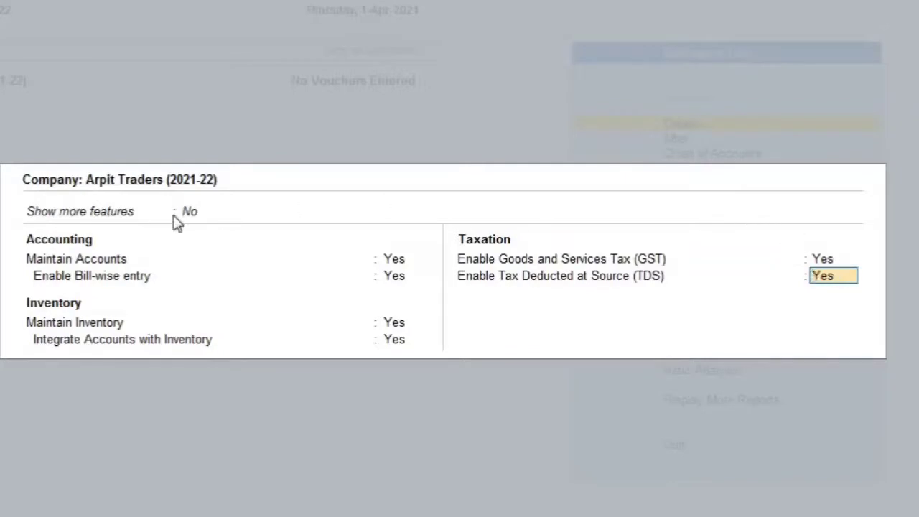
Set Show more features to Yes for the company.
left_click(142, 223)
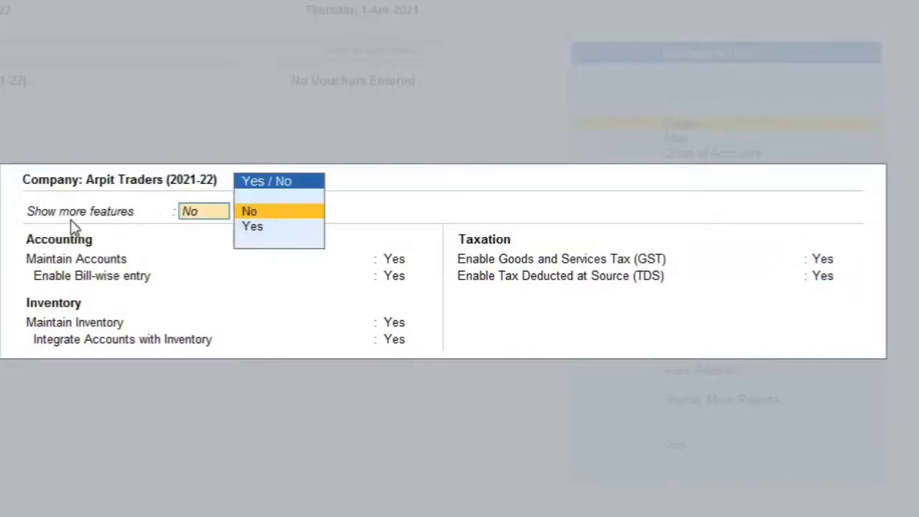
key("Down")
key("Return")
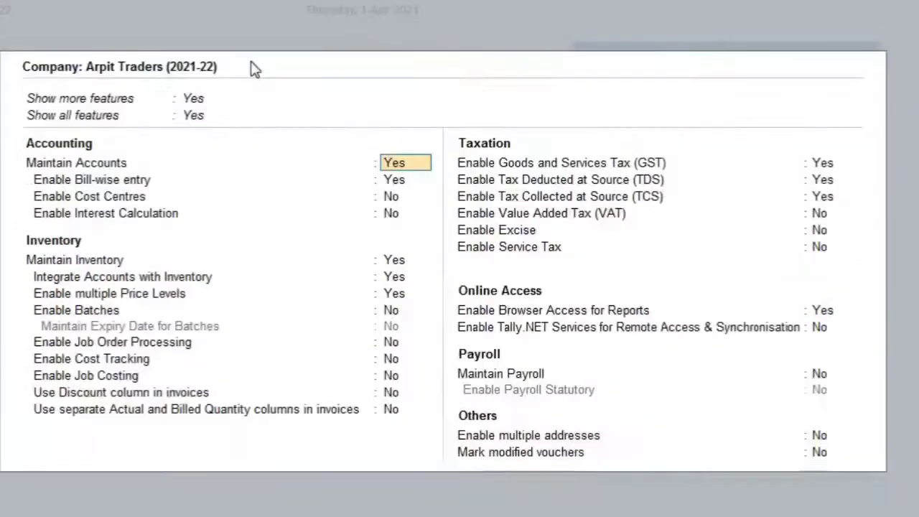
Accept the accounting and inventory features as set, from Maintain Accounts through separate Actual and Billed Quantity columns.
key("Down")
key("Down")
key("Down")
key("Down")
key("Down")
key("Down")
key("Down")
key("Down")
key("Down")
key("Down")
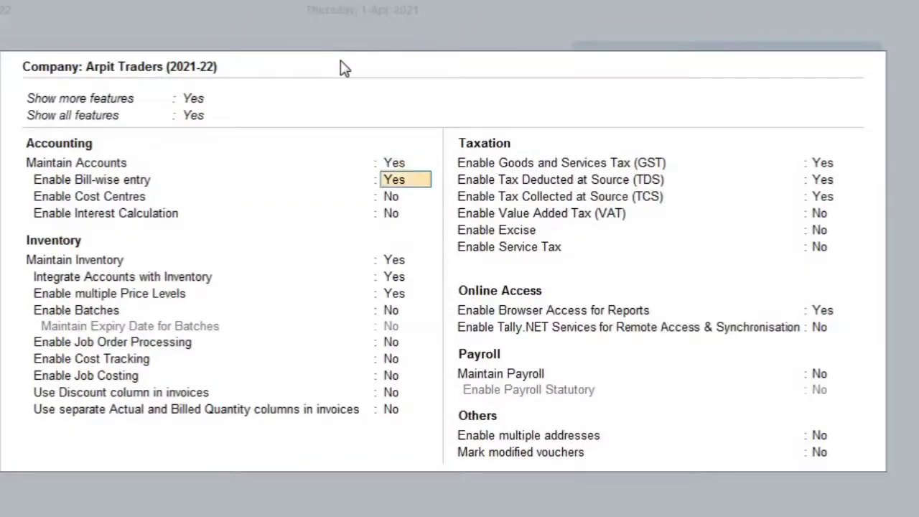
key("Down")
key("Down")
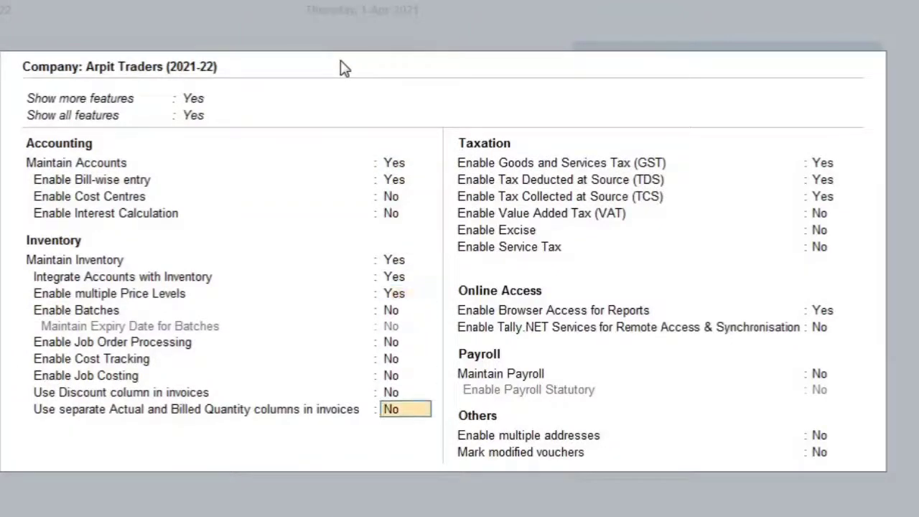
key("Down")
key("Return")
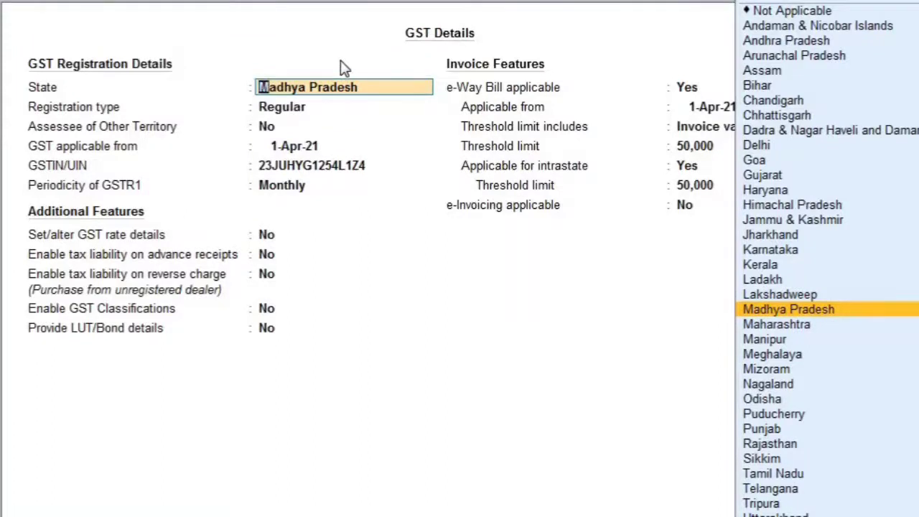
key("BackSpace")
key("Escape")
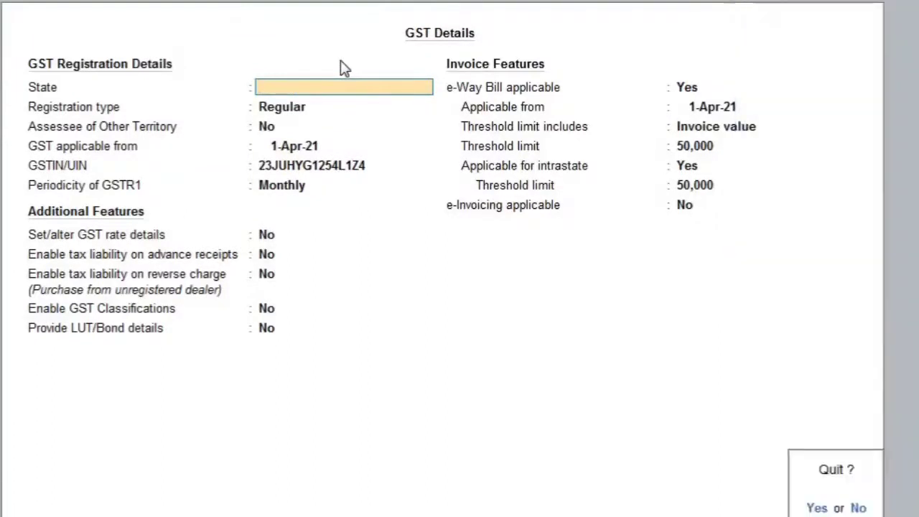
key("y")
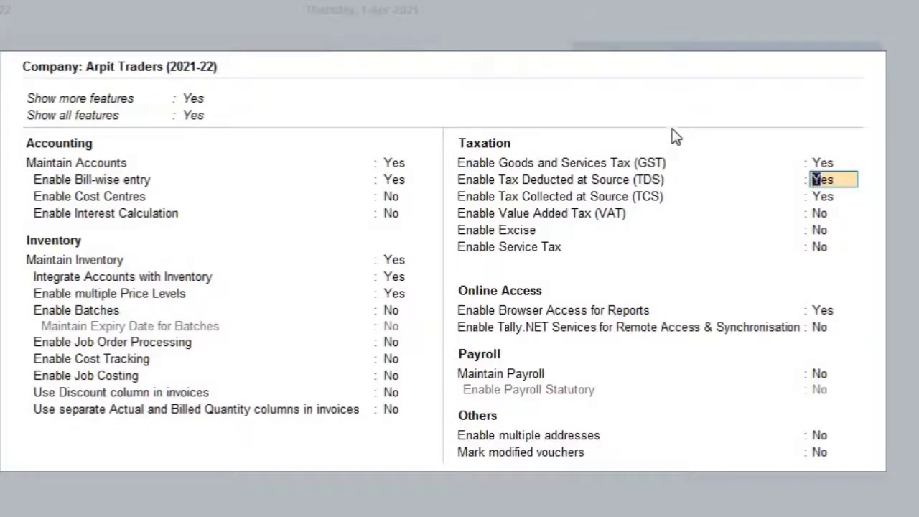
Keep TDS and TCS enabled at Yes and save the company features.
key("Return")
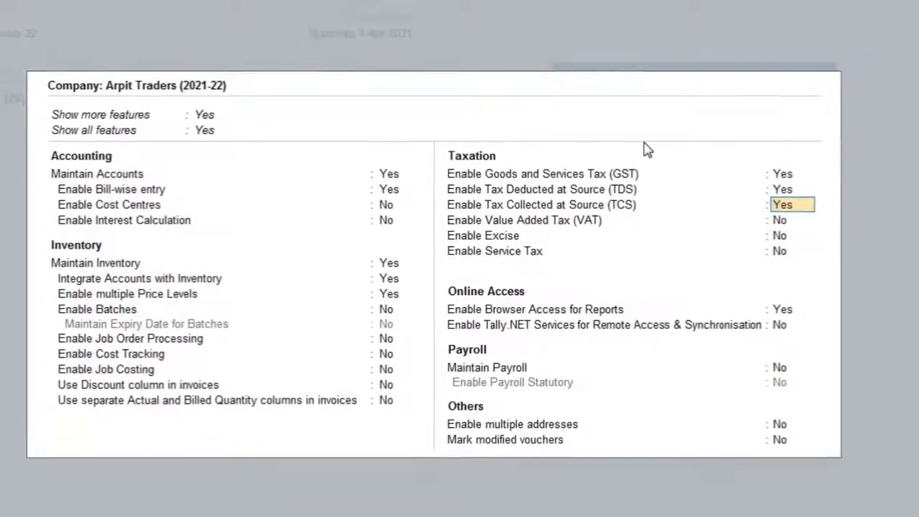
key("Return")
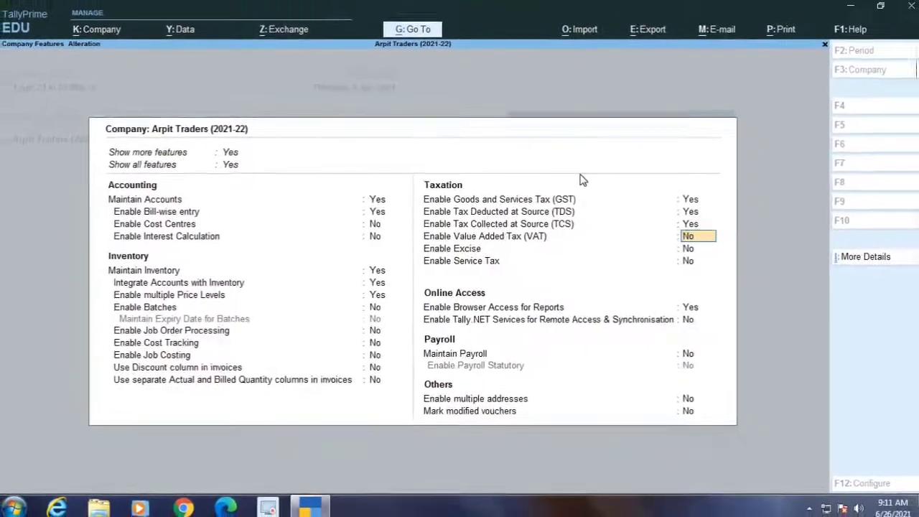
key("ctrl+a")
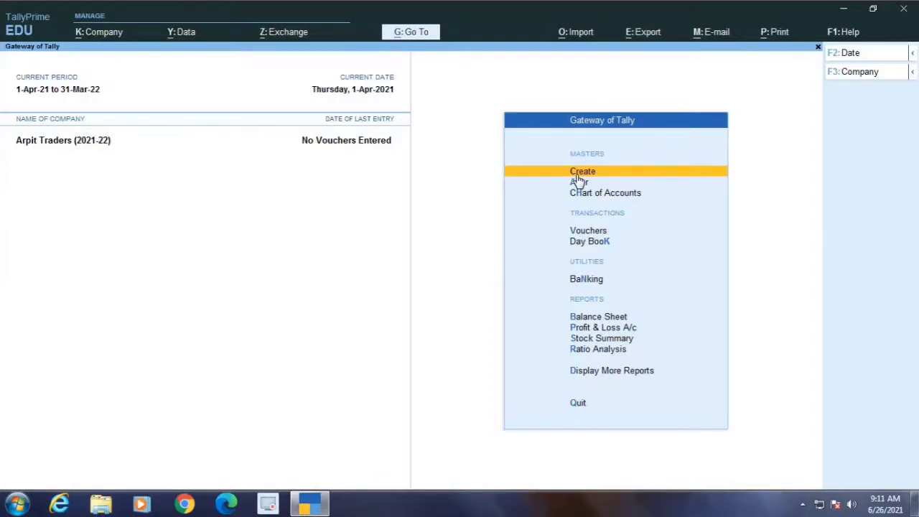
Reopen the features of Arpit Traders and review the accounting and inventory settings up to the GST option.
key("F11")
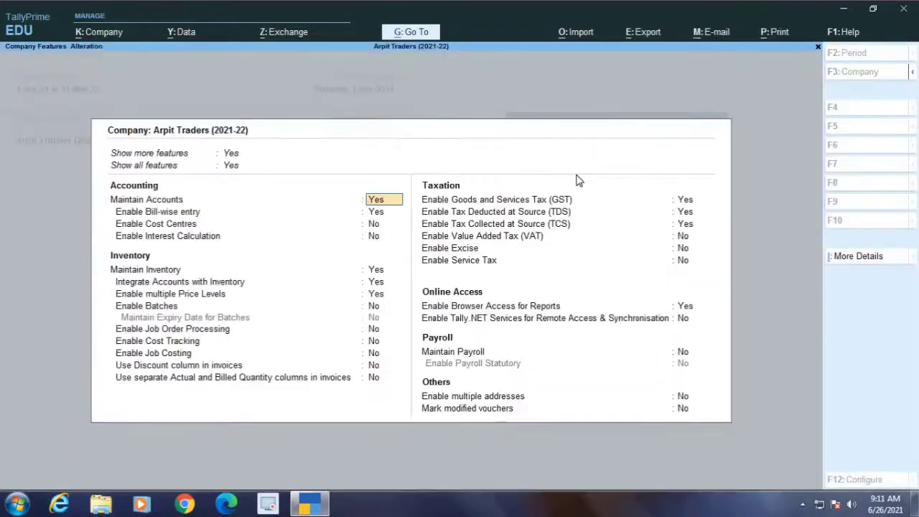
key("Return")
key("Return")
key("Return")
key("Return")
key("Return")
key("Return")
key("Return")
key("Return")
key("Return")
key("Return")
key("Return")
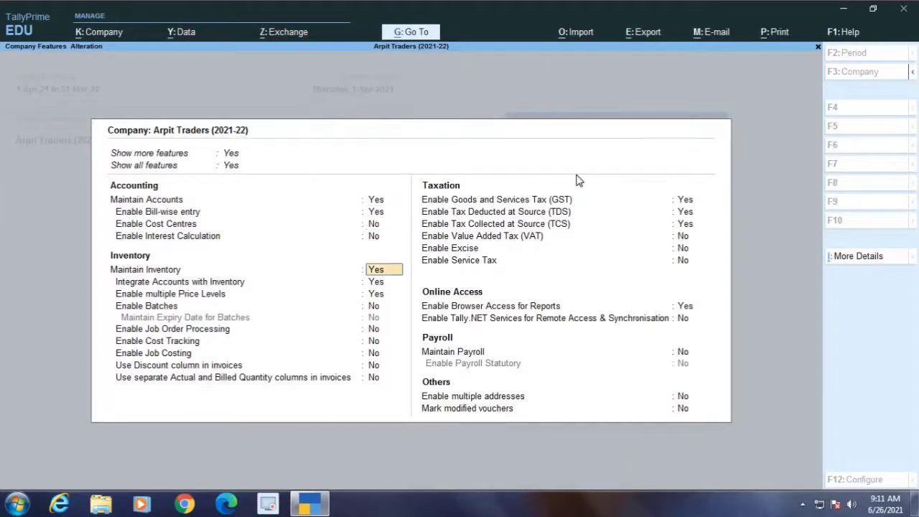
key("Return")
key("Return")
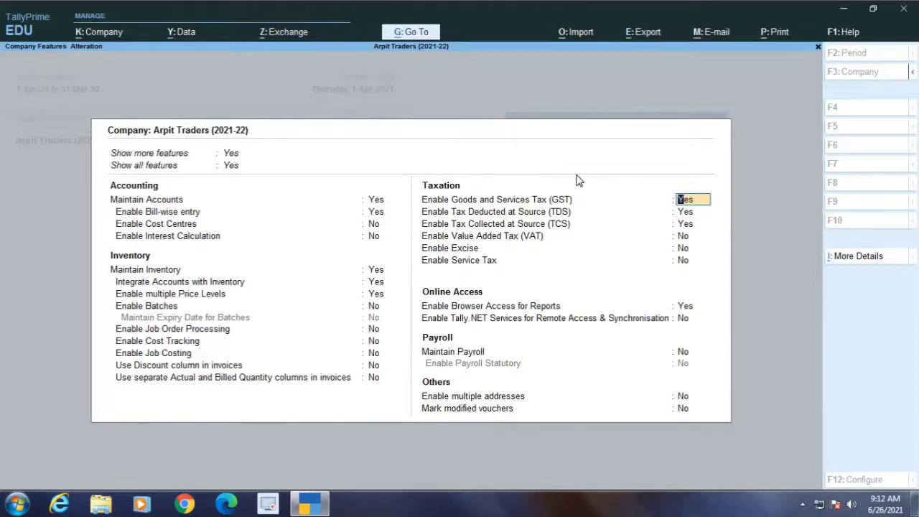
Open the company's GST details and review the registration entries from State through Periodicity of GSTR1.
key("Return")
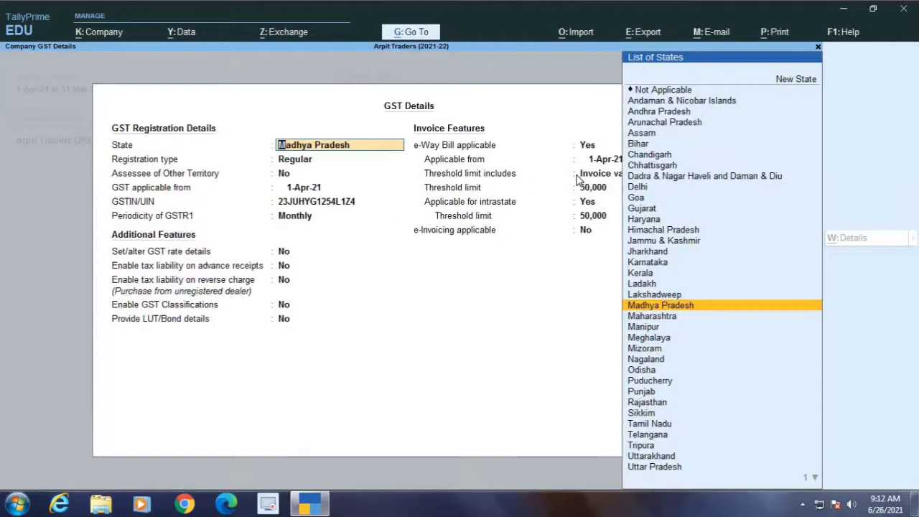
key("Return")
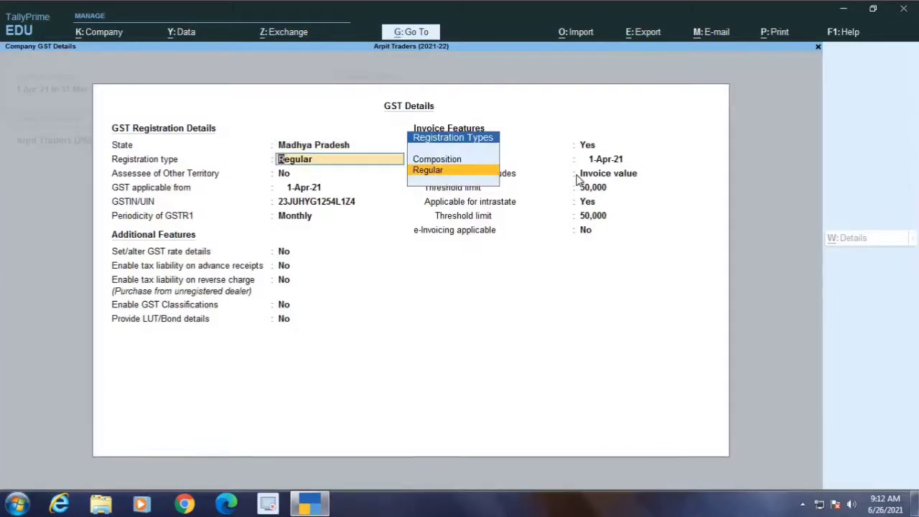
key("Return")
key("Return")
key("Return")
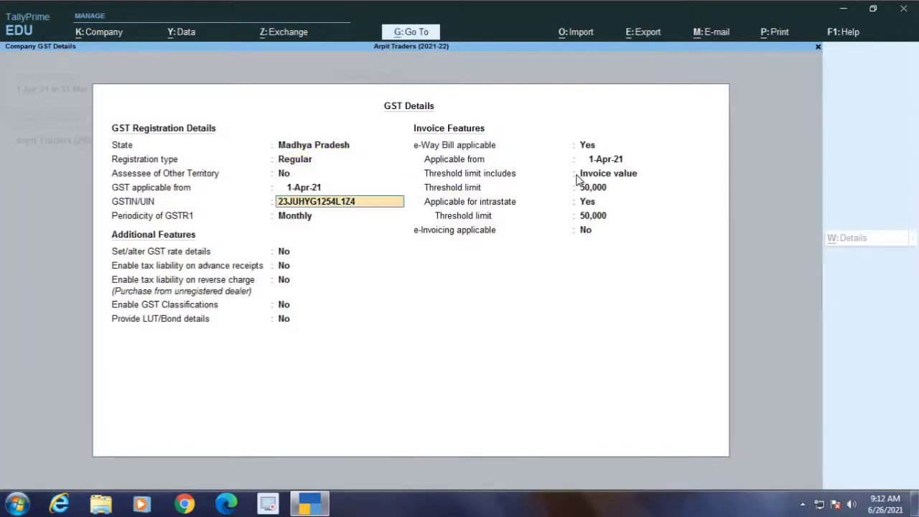
key("Return")
key("Return")
Review the additional GST and invoice features, accept the GST details, and leave the company features.
key("Return")
key("Return")
key("Return")
key("Return")
key("Return")
key("Return")
key("Return")
key("Return")
key("Return")
key("Return")
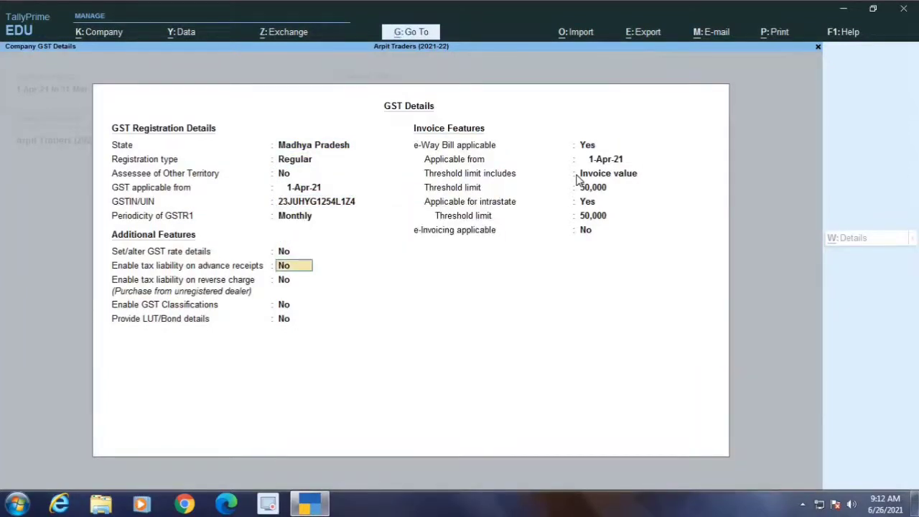
key("Return")
key("Return")
key("Return")
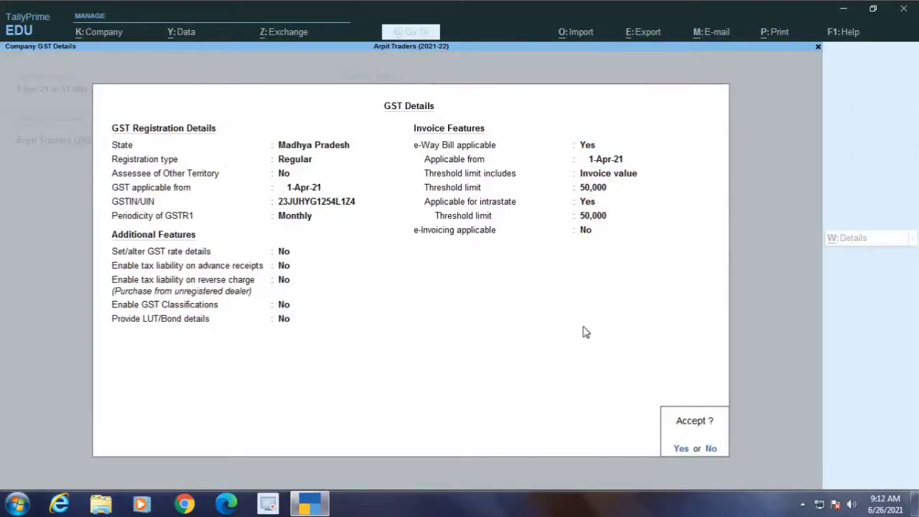
key("Return")
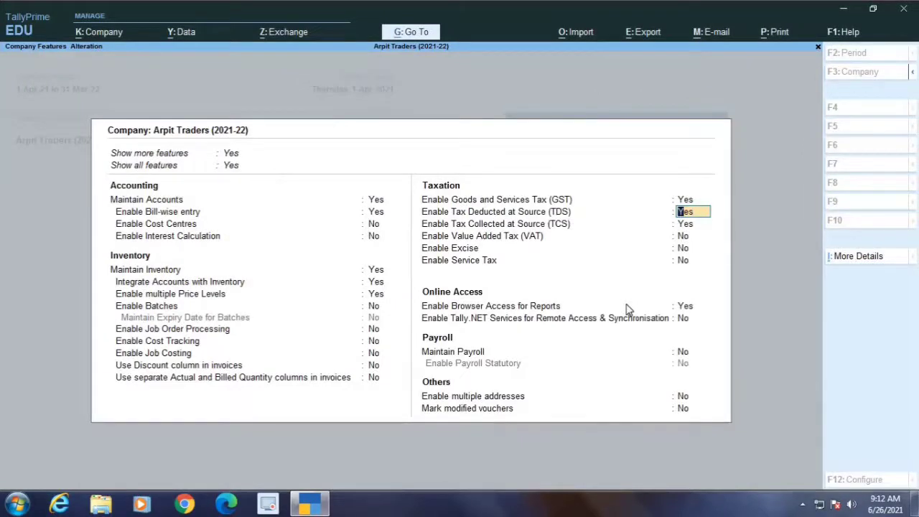
key("Escape")
key("Return")
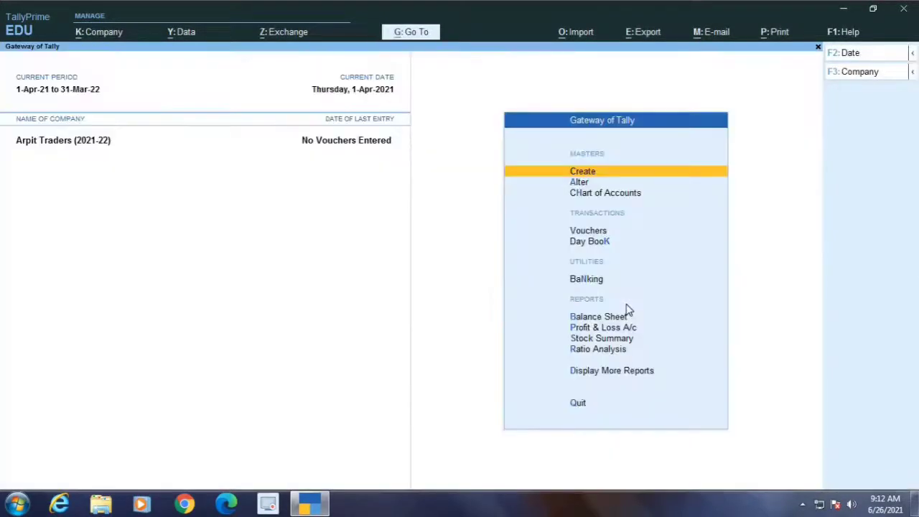